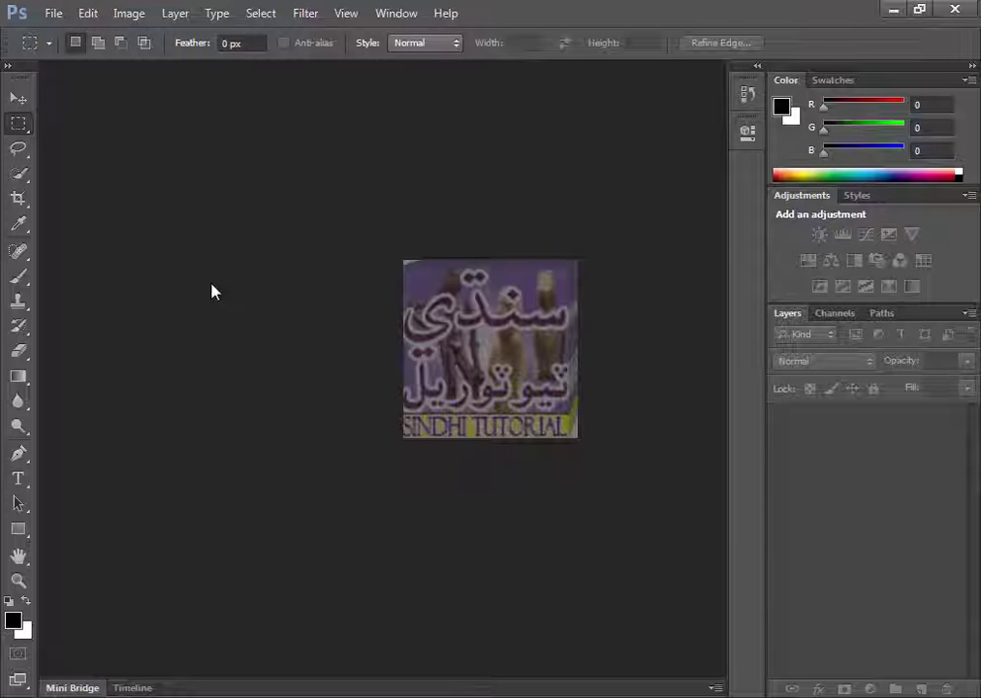
Step: Switch the Type preferences text engine from East Asian to Middle Eastern and confirm
left_click(88, 16)
mouse_move(155, 686)
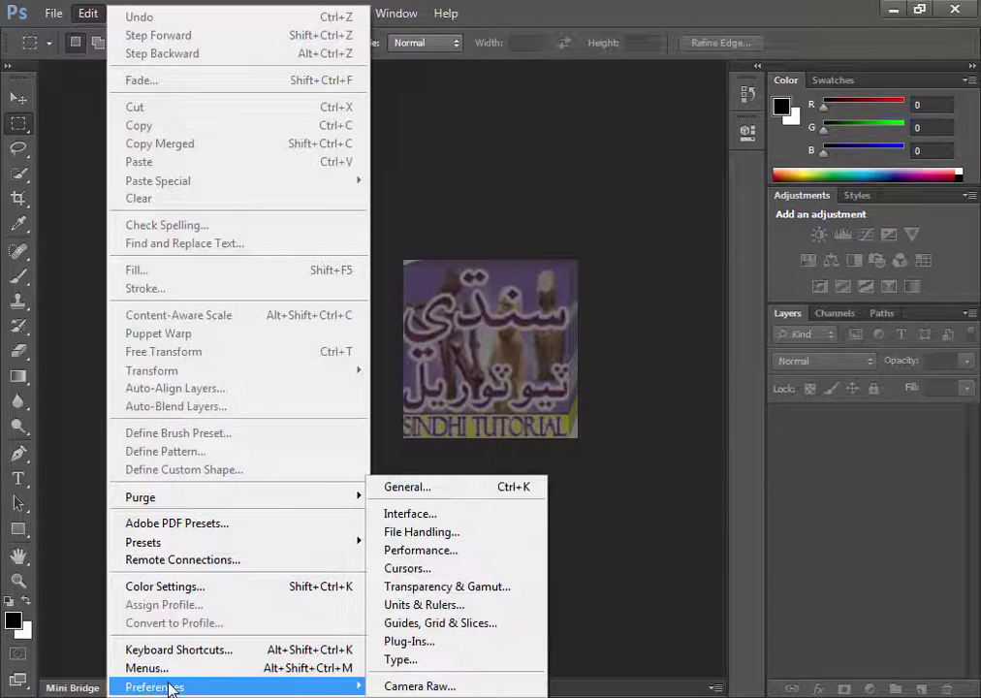
left_click(405, 663)
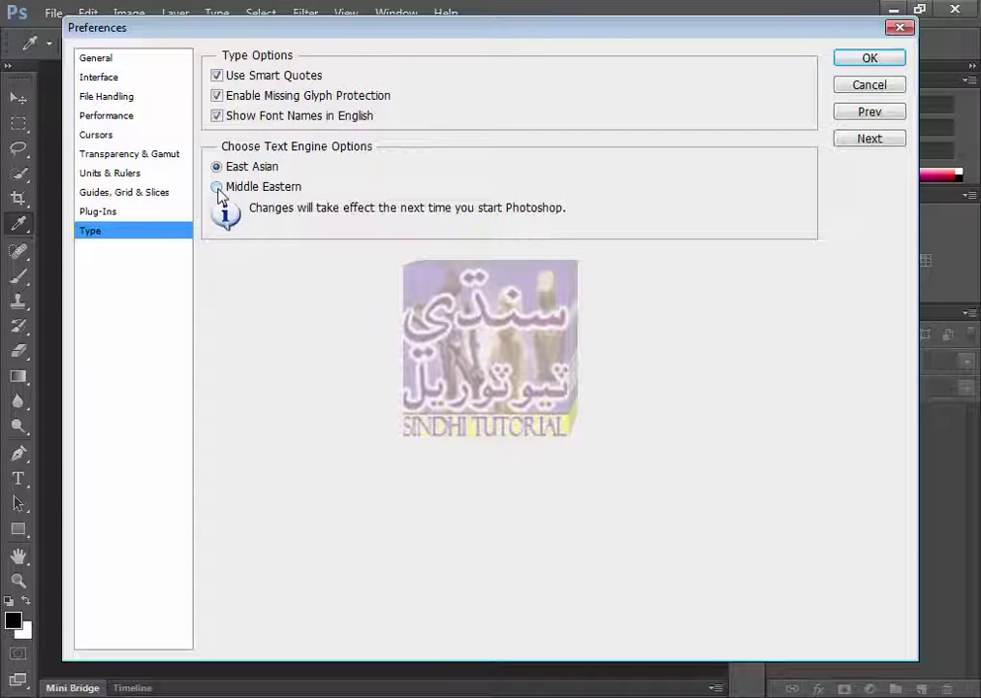
left_click(217, 187)
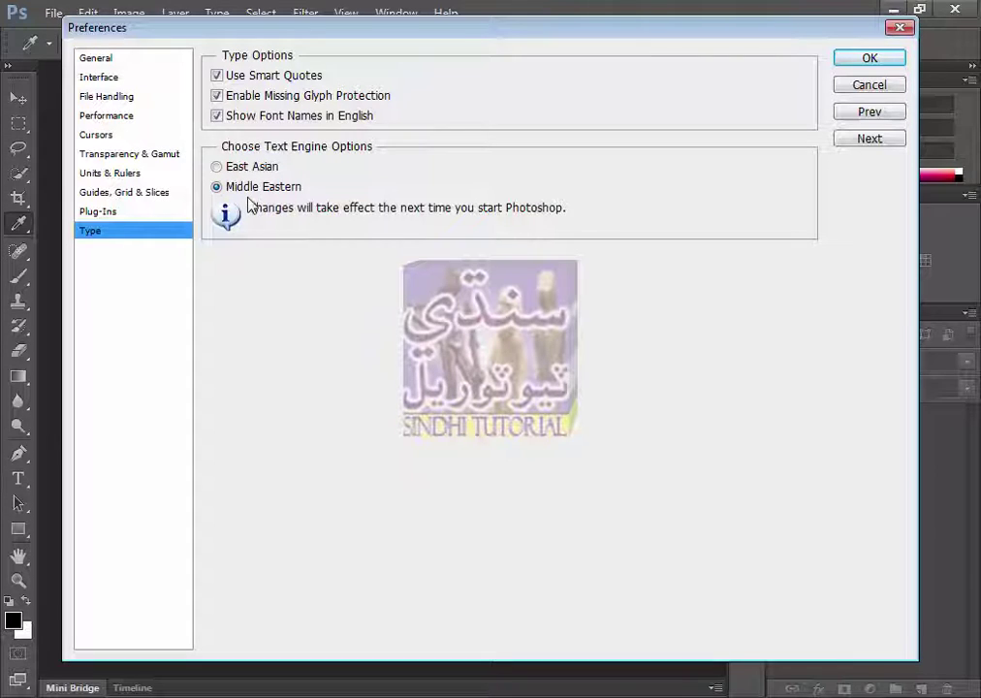
left_click(844, 59)
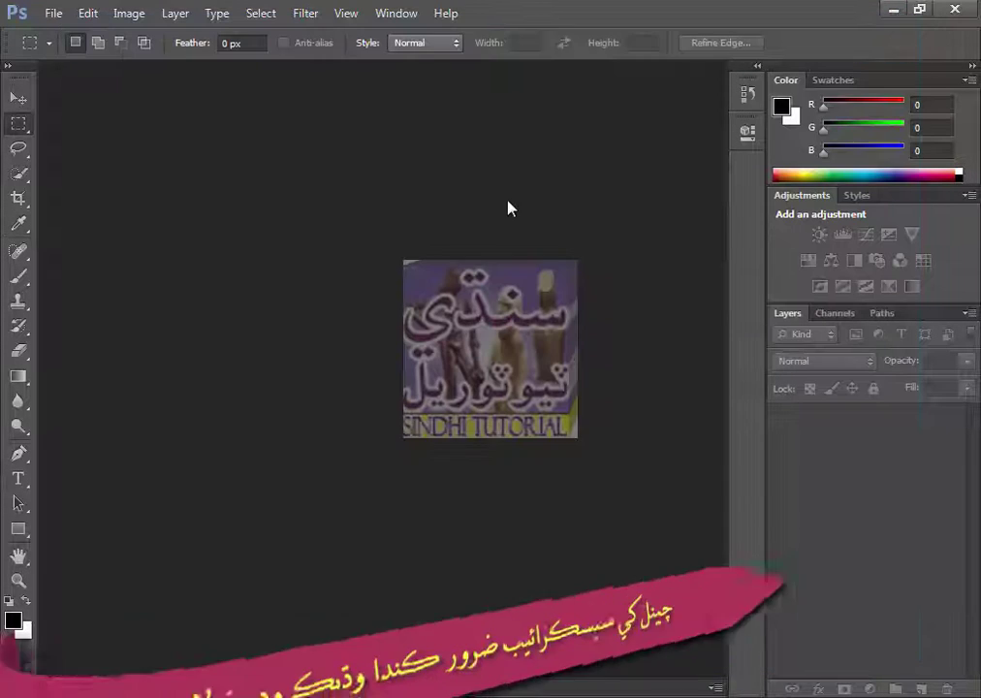
Step: Close Photoshop and relaunch Photoshop CS6 from the Start menu
left_click(955, 8)
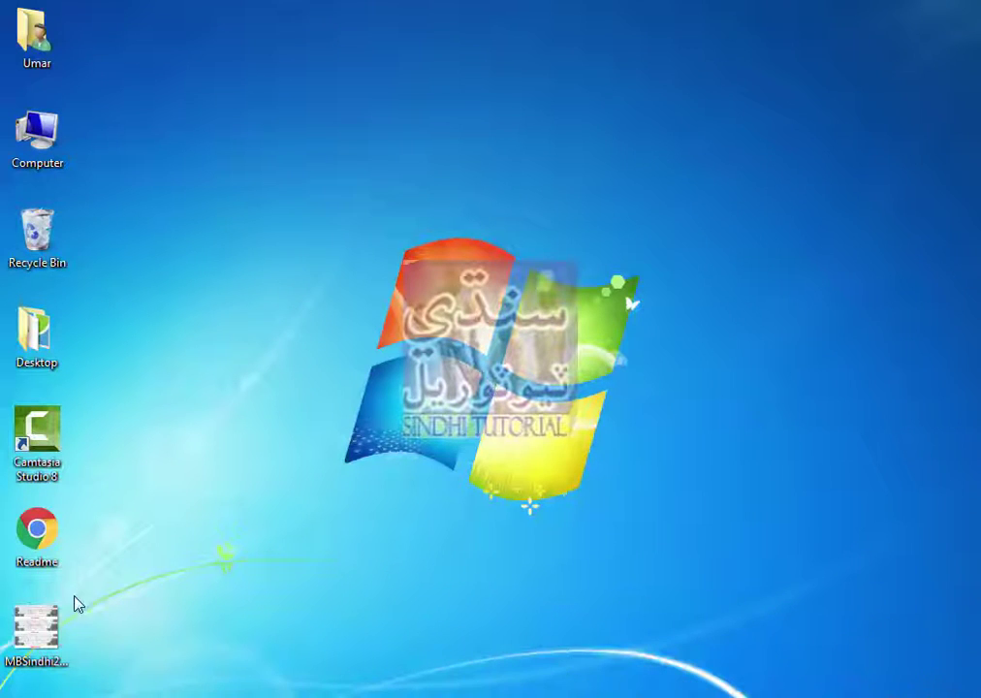
left_click(34, 692)
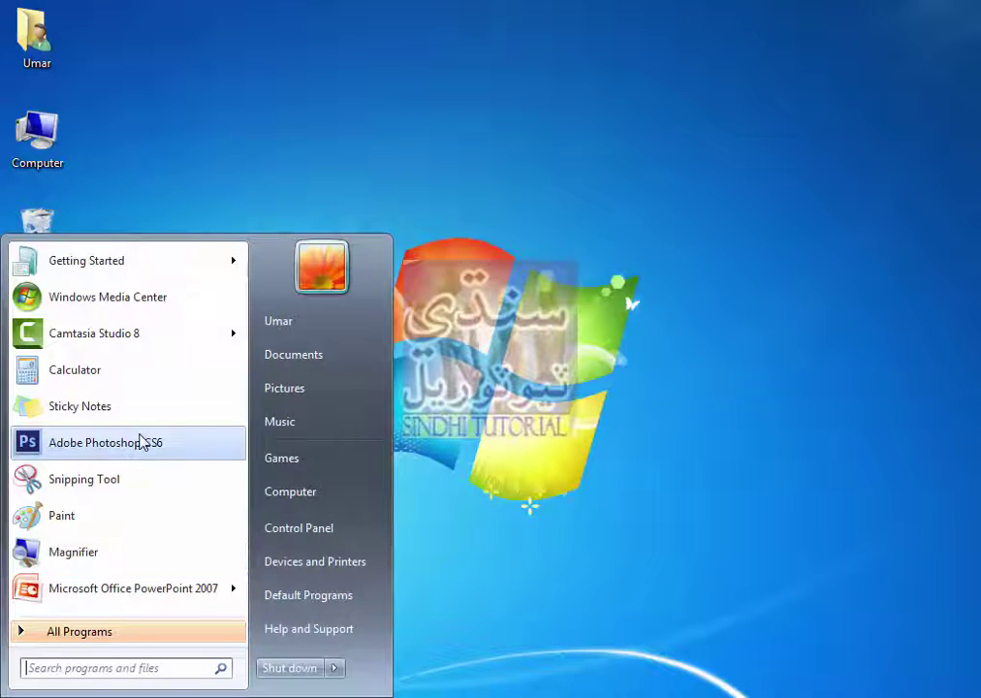
left_click(142, 441)
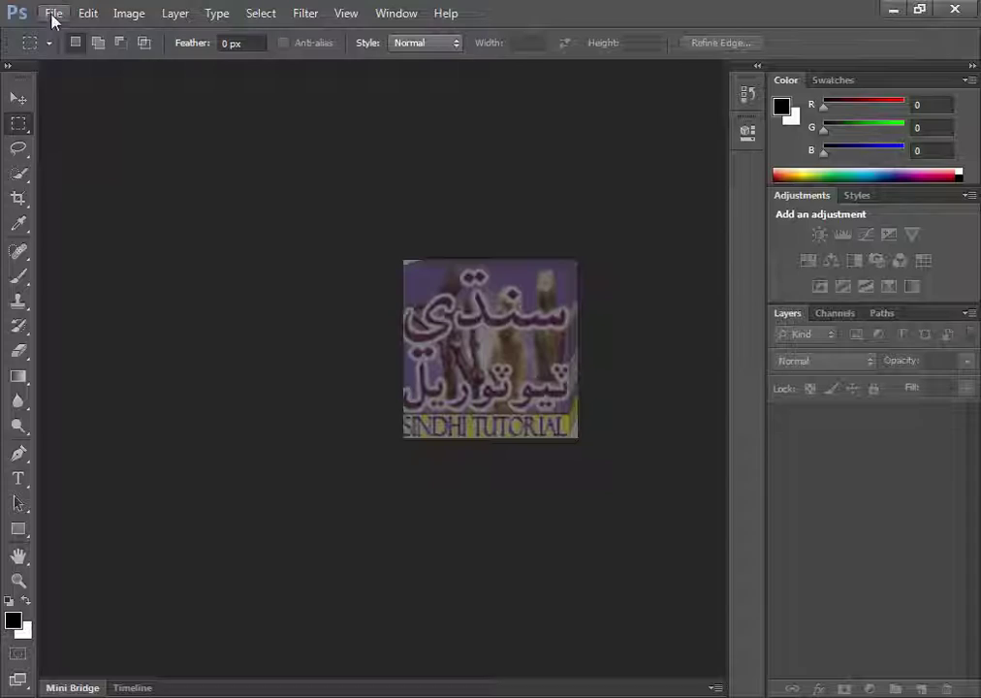
Step: Create an 866×122 px grayscale white document and unlock its background as Layer 0
left_click(54, 14)
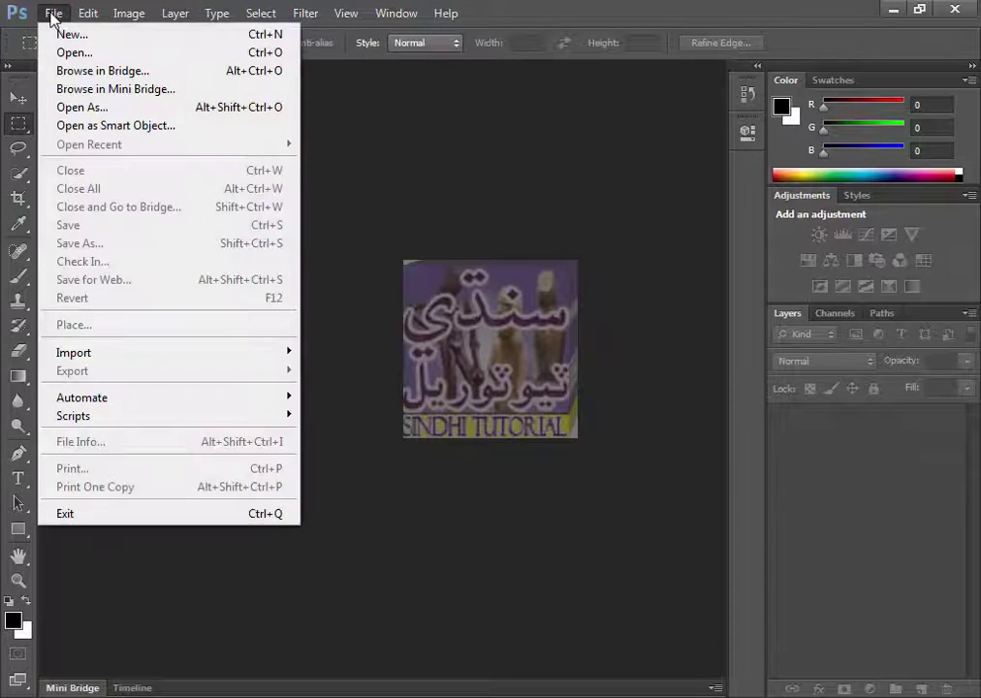
left_click(58, 37)
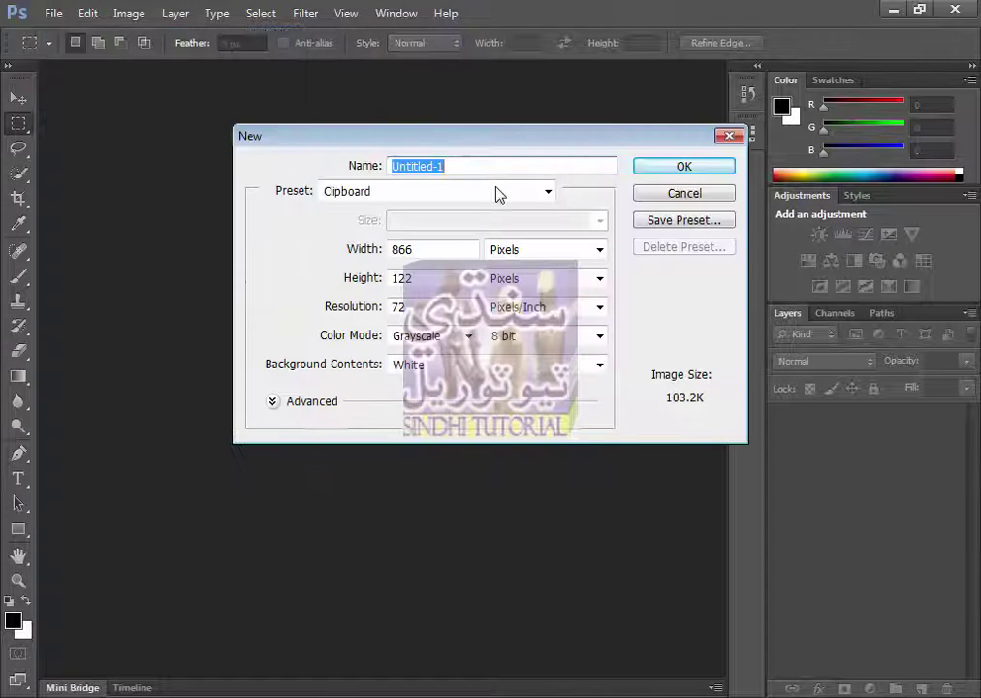
left_click(665, 176)
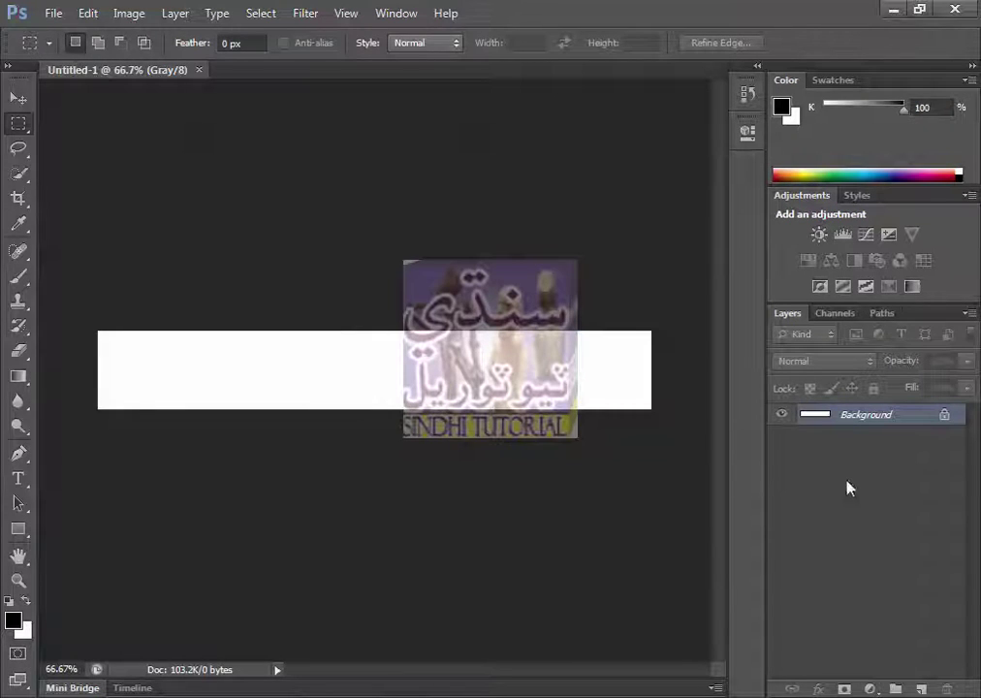
double_click(817, 414)
left_click(650, 227)
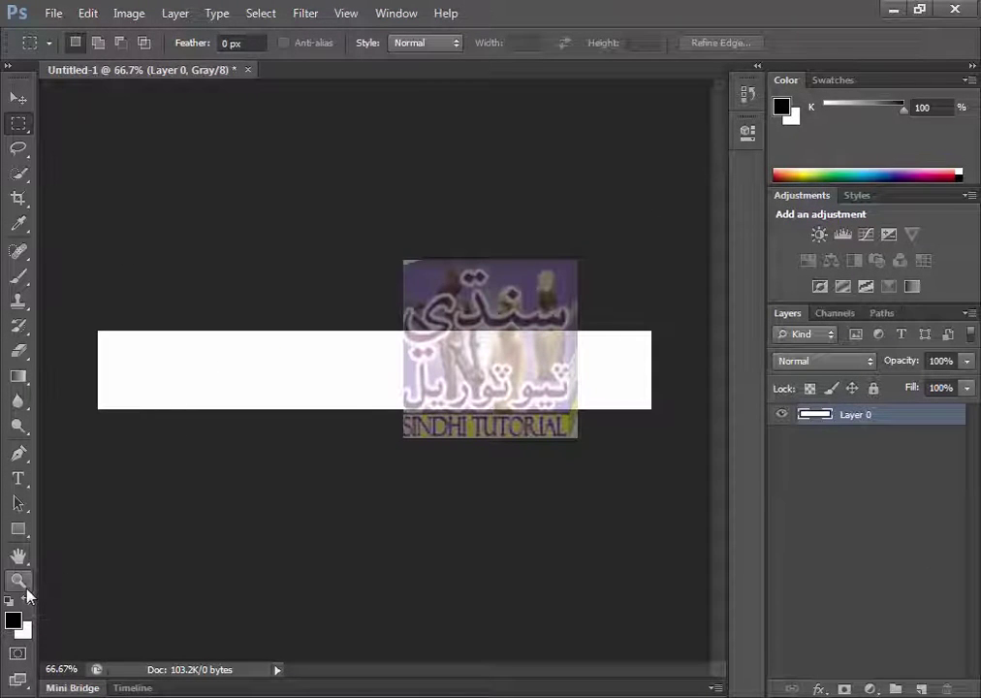
Step: Fit the white banner on screen and select the Type tool
left_click(19, 580)
left_click_drag(331, 384, 346, 372)
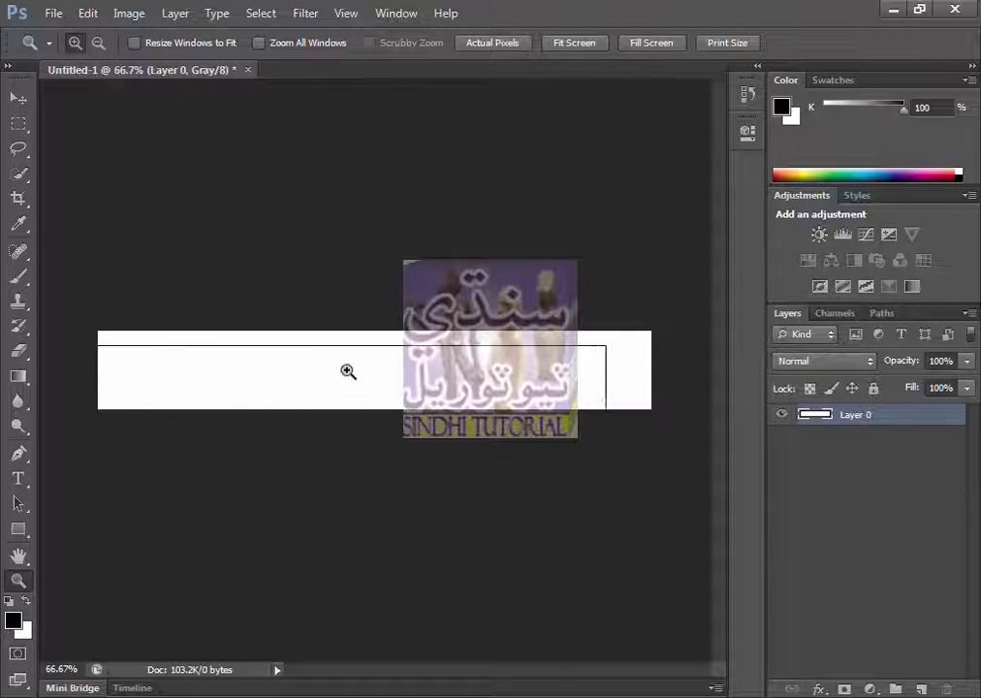
left_click(572, 45)
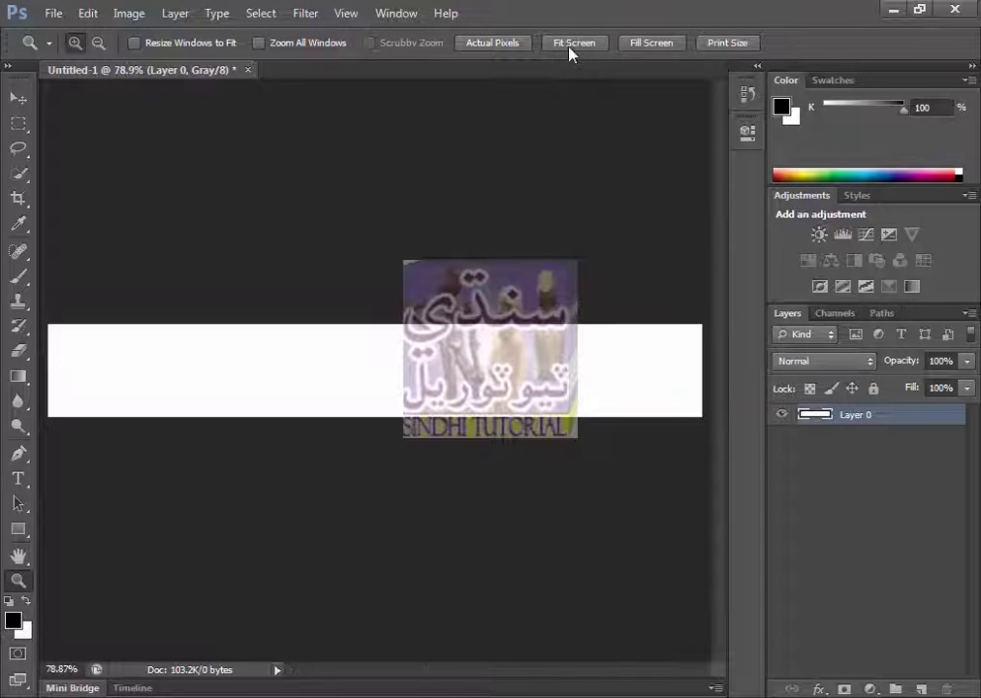
left_click(19, 98)
left_click(53, 13)
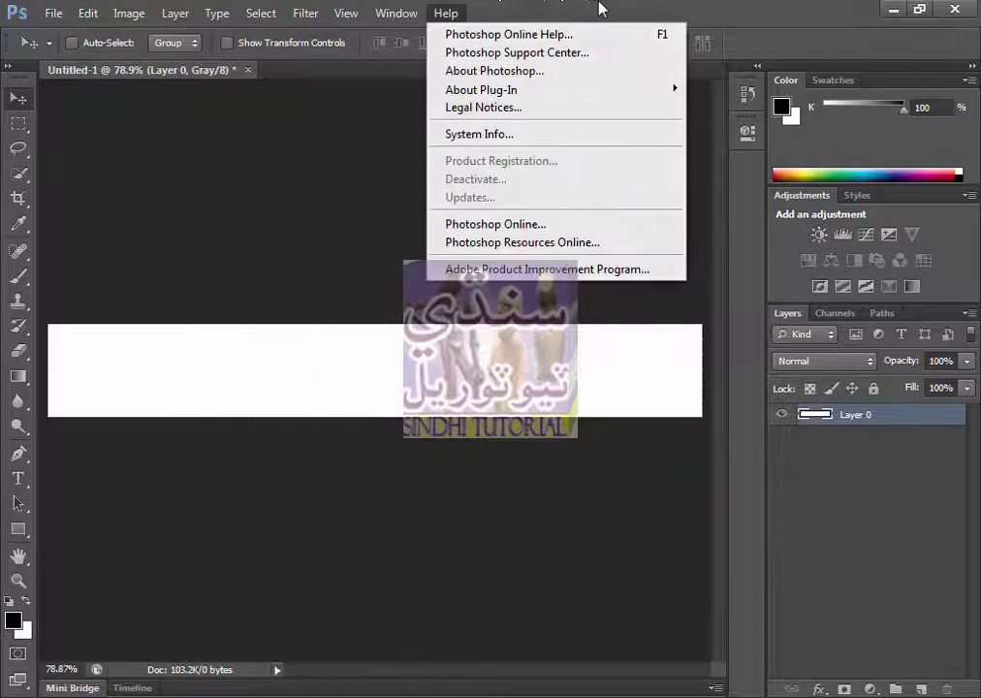
left_click(446, 14)
left_click(18, 478)
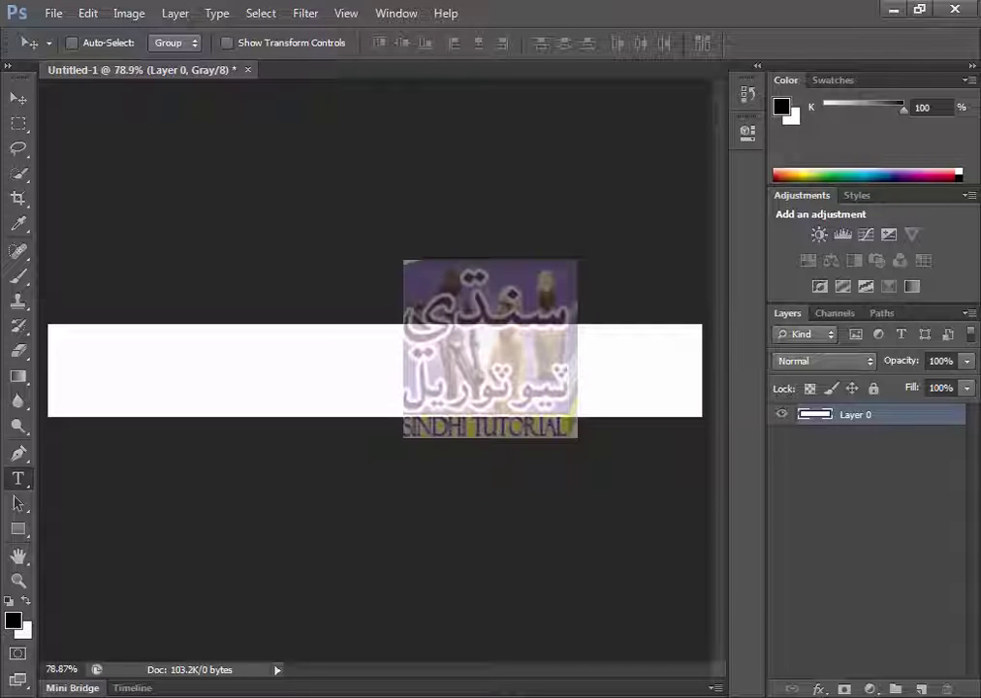
Step: Switch to Sindhi input, write a short Sindhi line in 12 pt Adobe Arabic, and commit it
key("super+space")
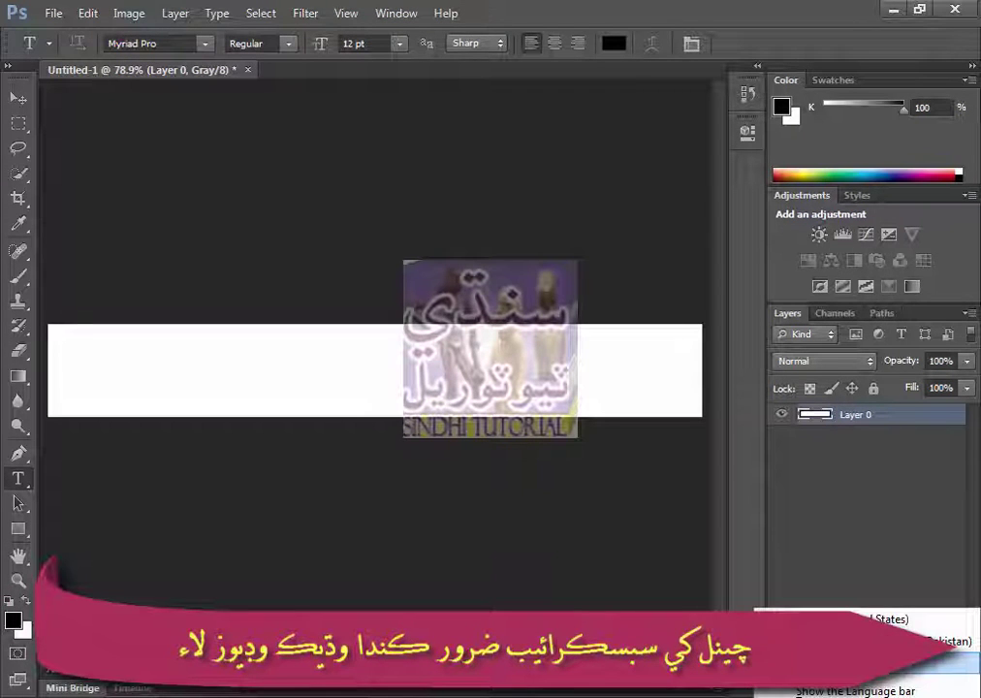
left_click(514, 387)
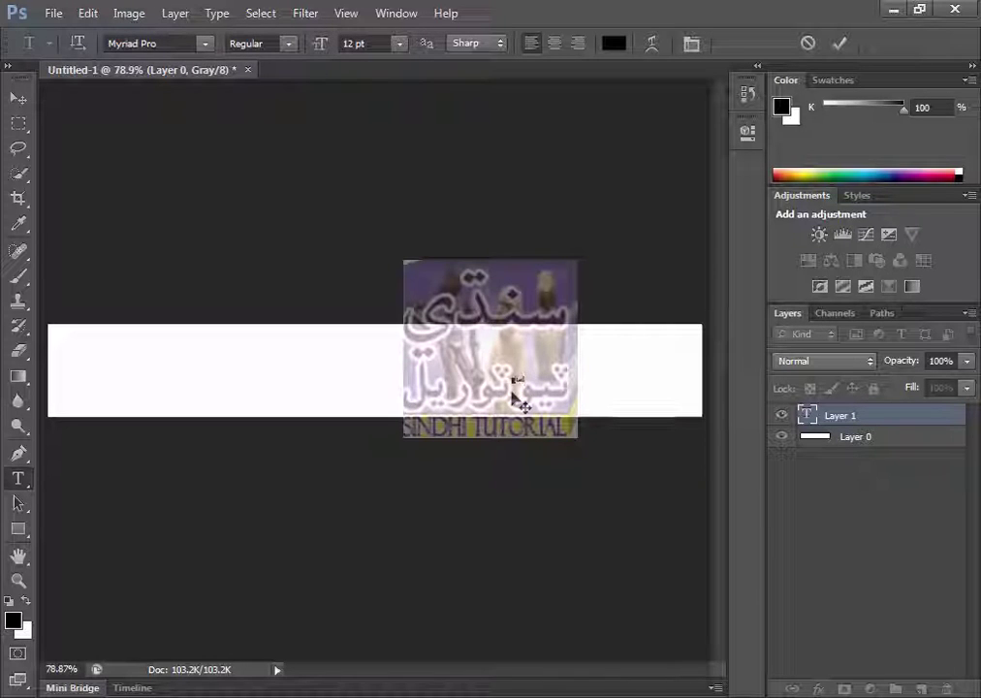
type("sindhi")
type("tu")
type("ي")
type("يي")
type("ي")
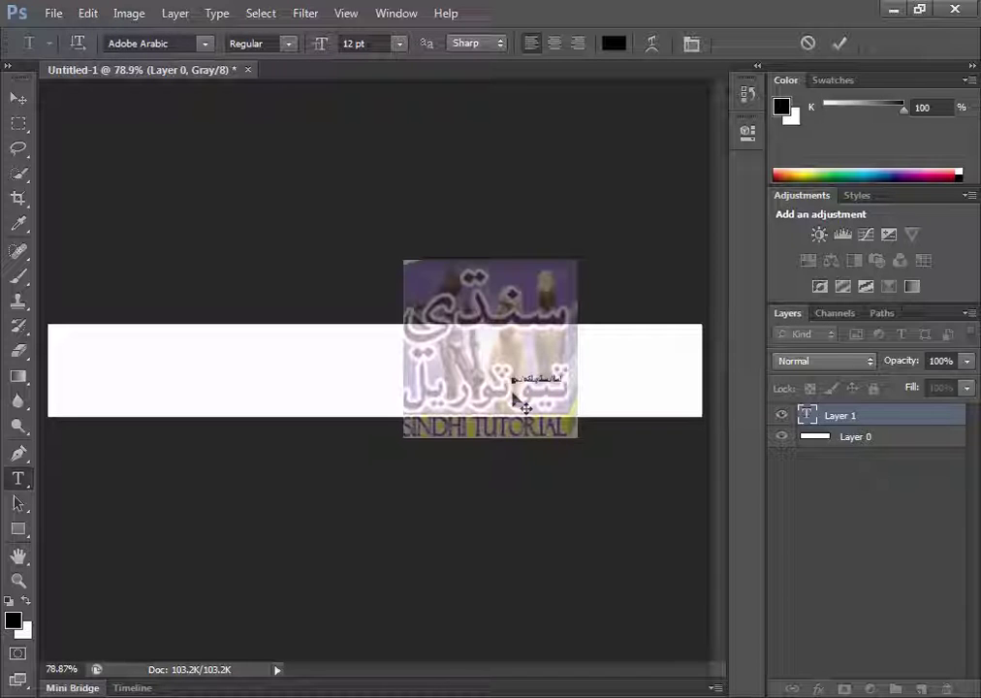
left_click(19, 98)
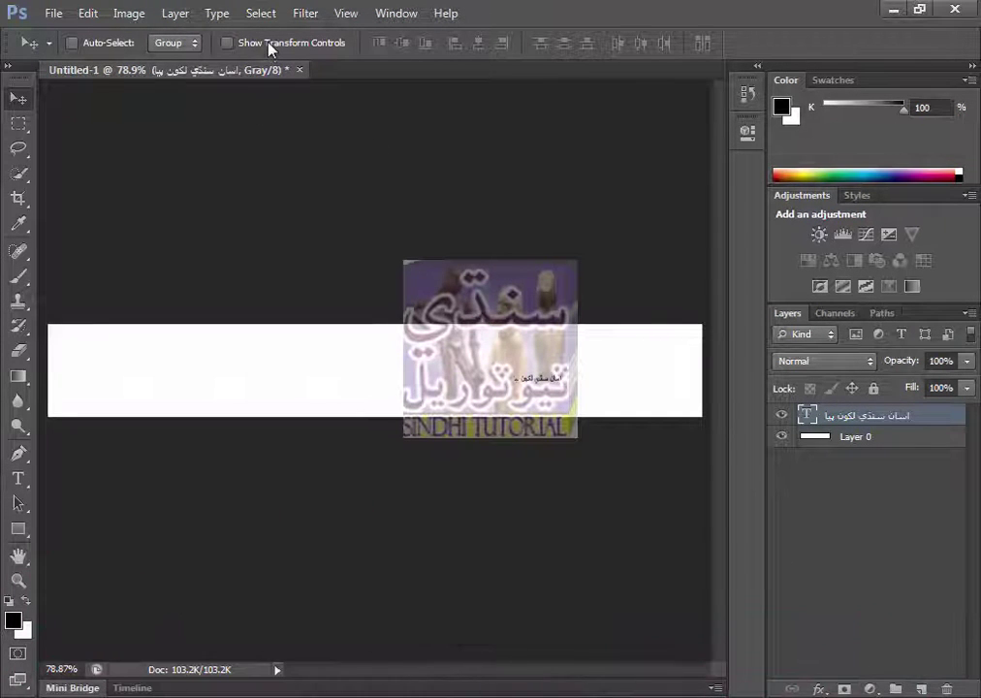
Step: Scale the Sindhi text up to about 616% width and move it left in the banner
left_click(270, 42)
left_click_drag(567, 388, 642, 404)
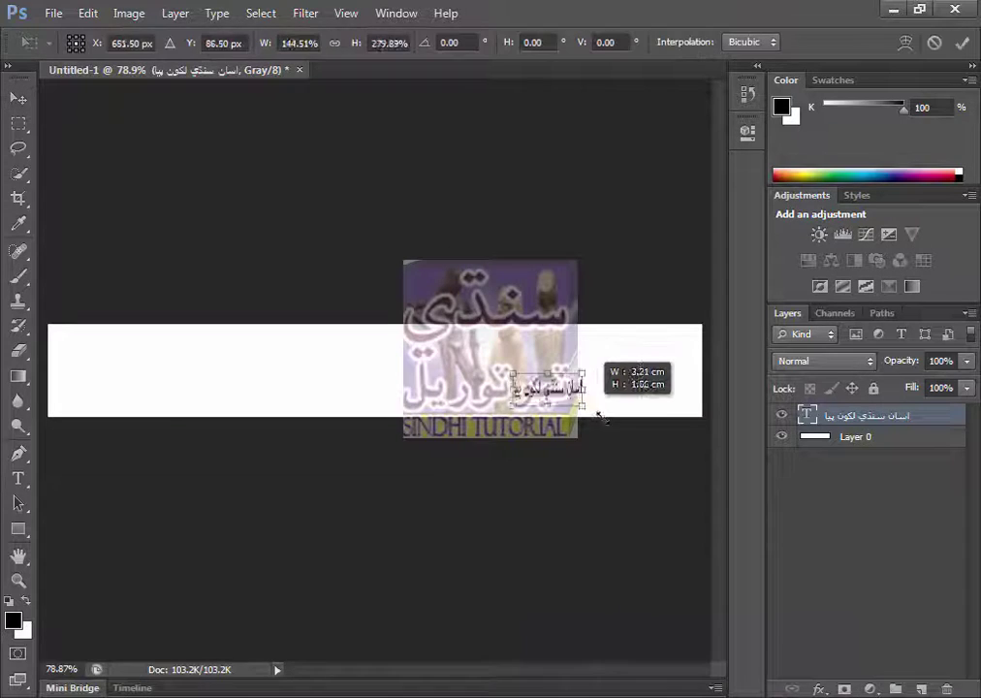
mouse_move(562, 378)
left_mouse_down()
mouse_move(528, 360)
mouse_move(399, 360)
left_mouse_up()
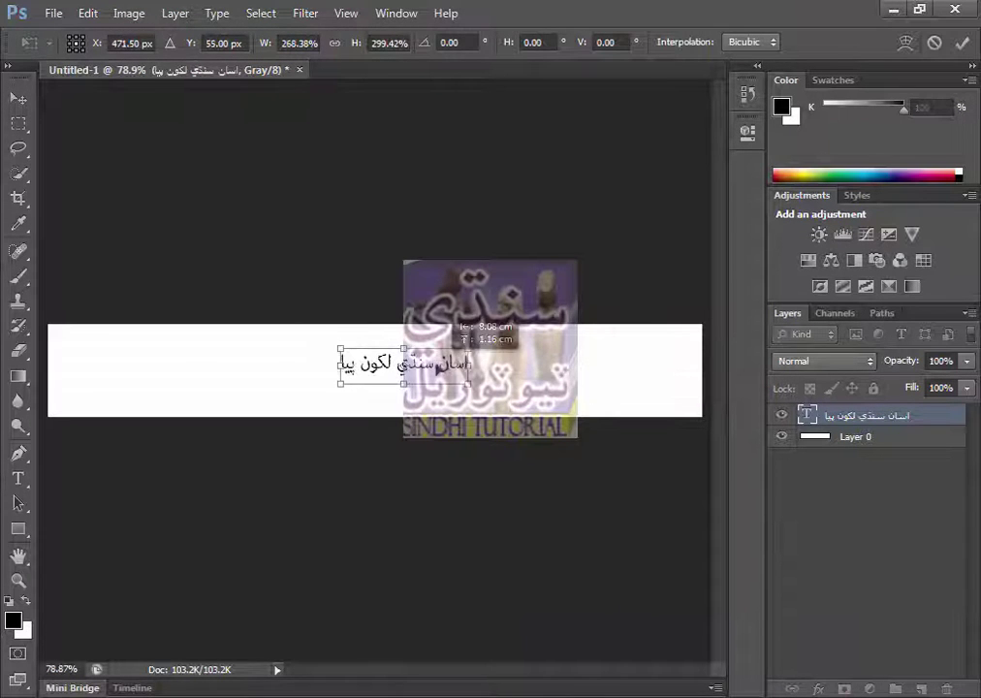
left_click_drag(470, 387, 632, 420)
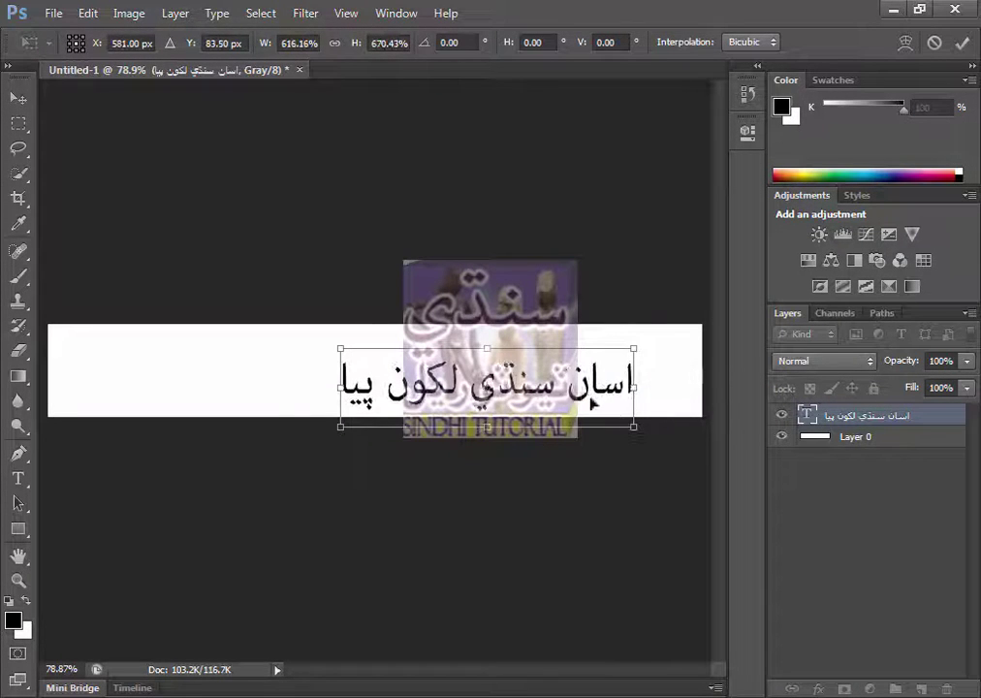
mouse_move(591, 375)
left_mouse_down()
mouse_move(518, 368)
mouse_move(620, 378)
left_mouse_up()
Step: Stretch the text wider and taller across the banner, apply it, and hide transform controls
left_click_drag(266, 378, 188, 379)
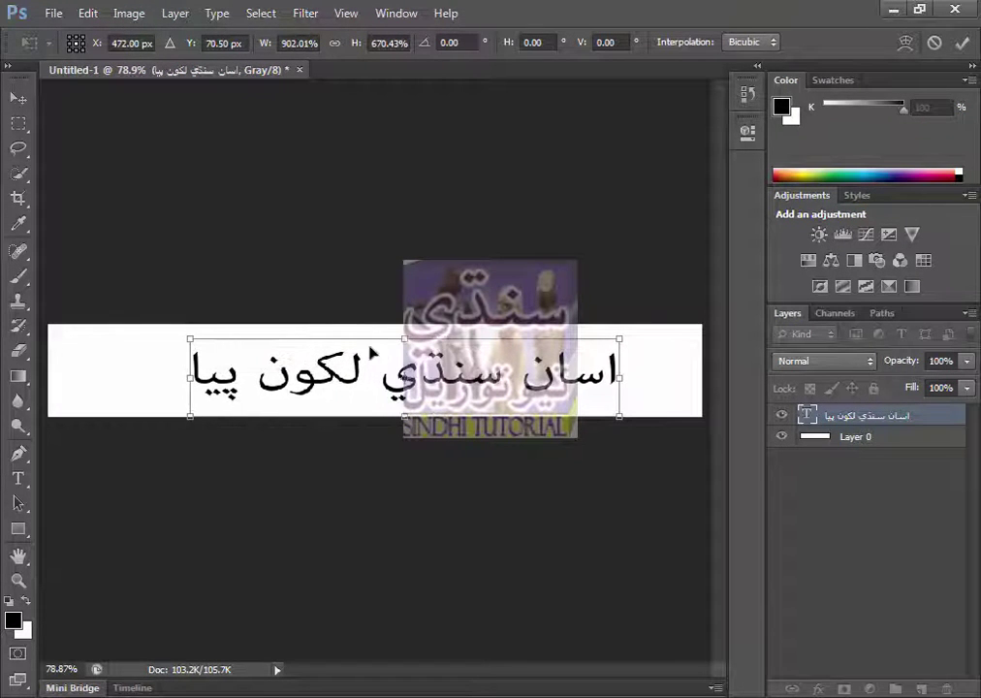
left_click_drag(404, 338, 405, 325)
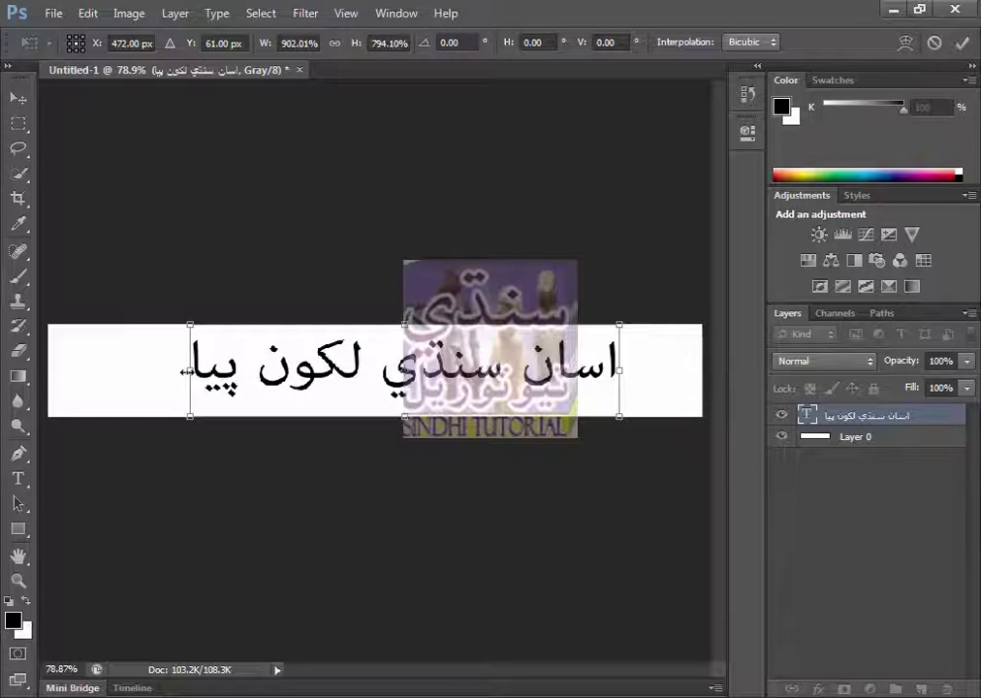
left_click_drag(190, 369, 141, 369)
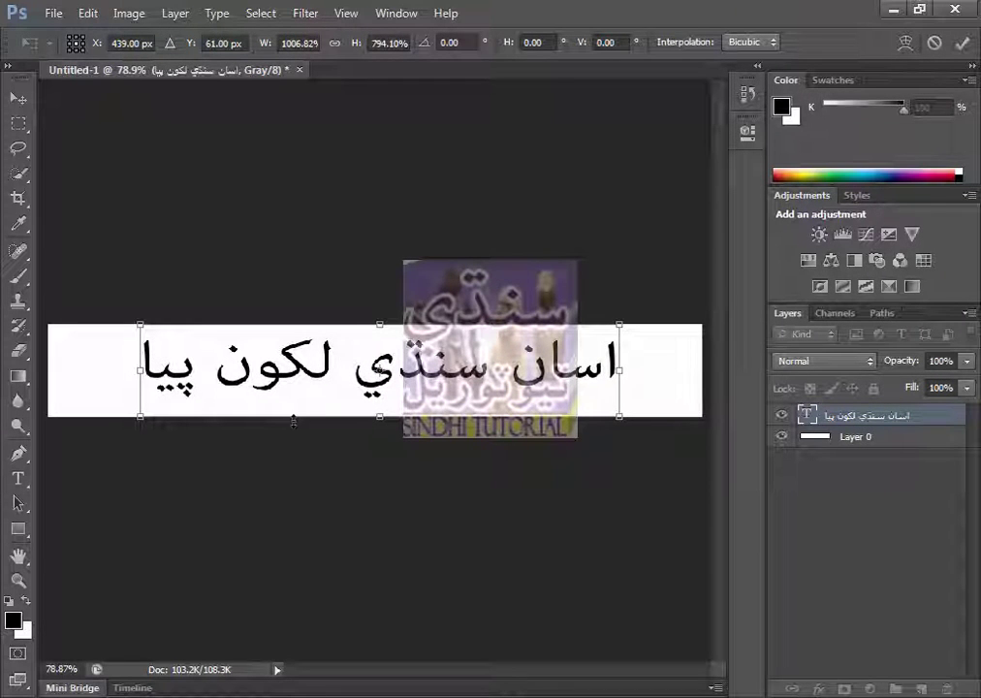
left_click(18, 97)
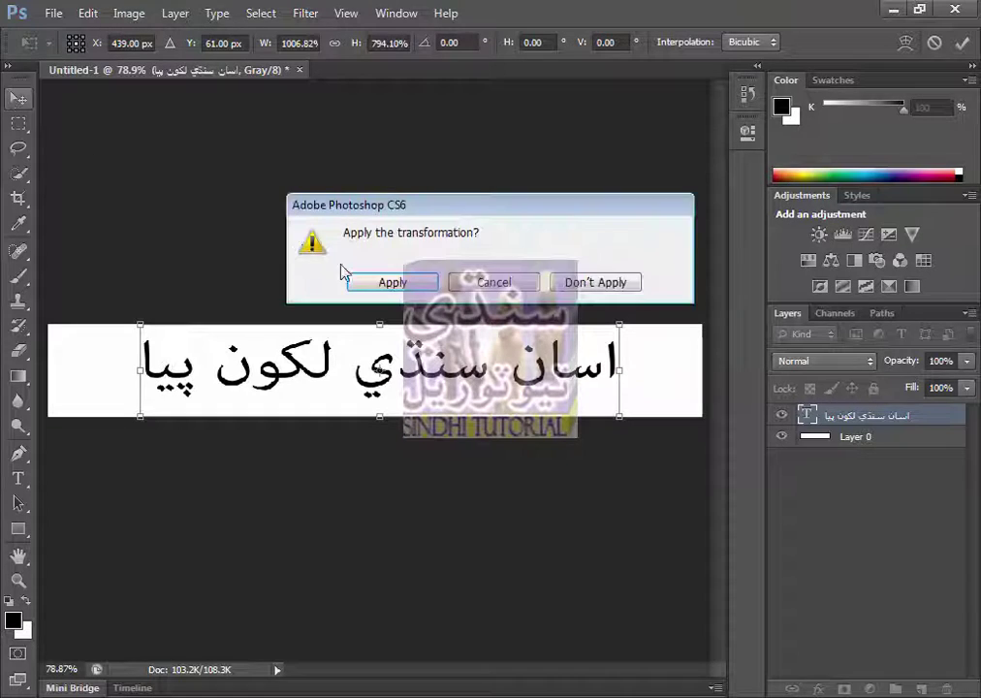
left_click(376, 281)
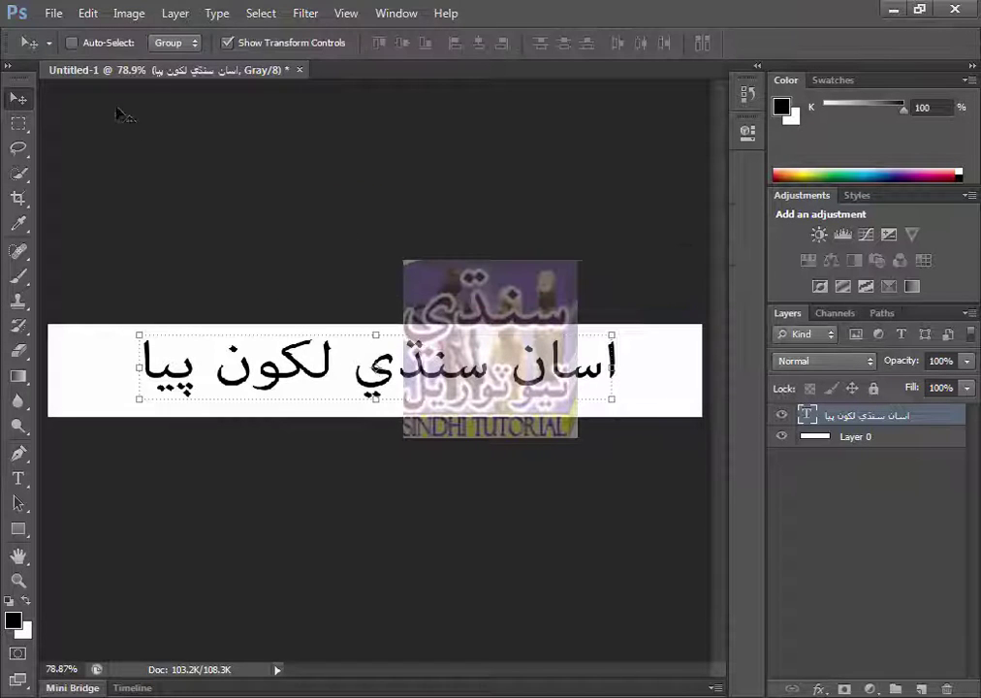
left_click(228, 43)
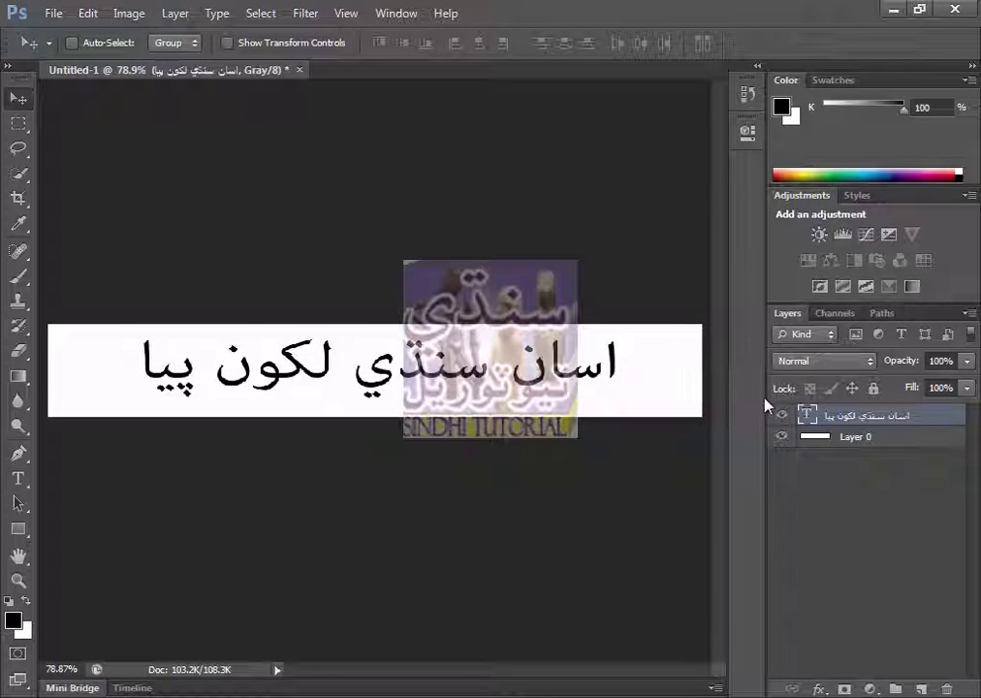
Step: Change the Sindhi text's font to MB Lateefi and shift it left to fill the banner
double_click(806, 414)
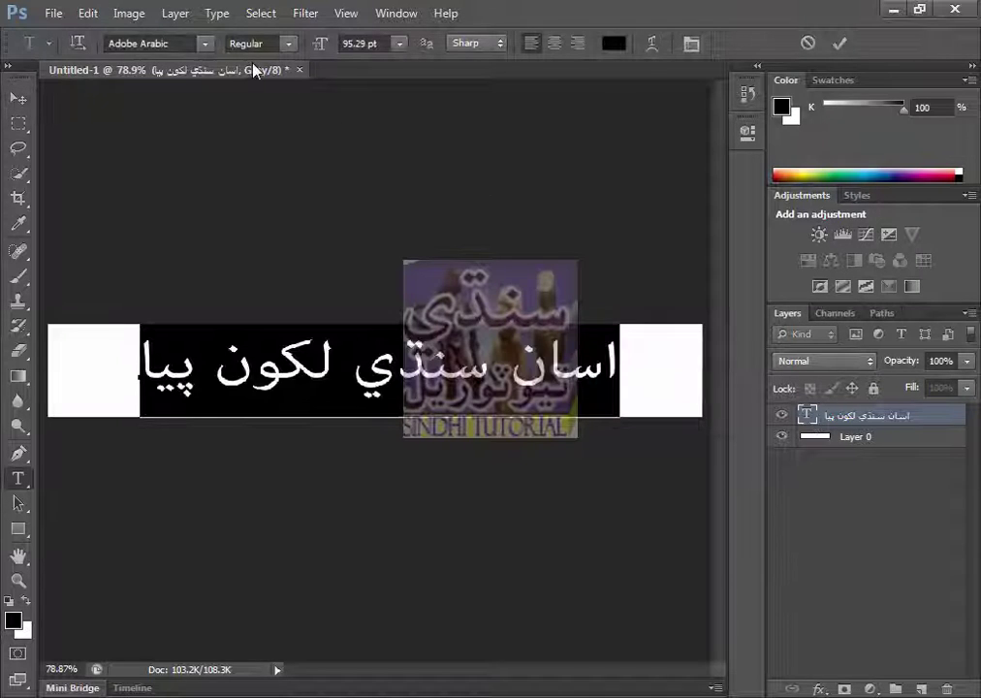
left_click(204, 44)
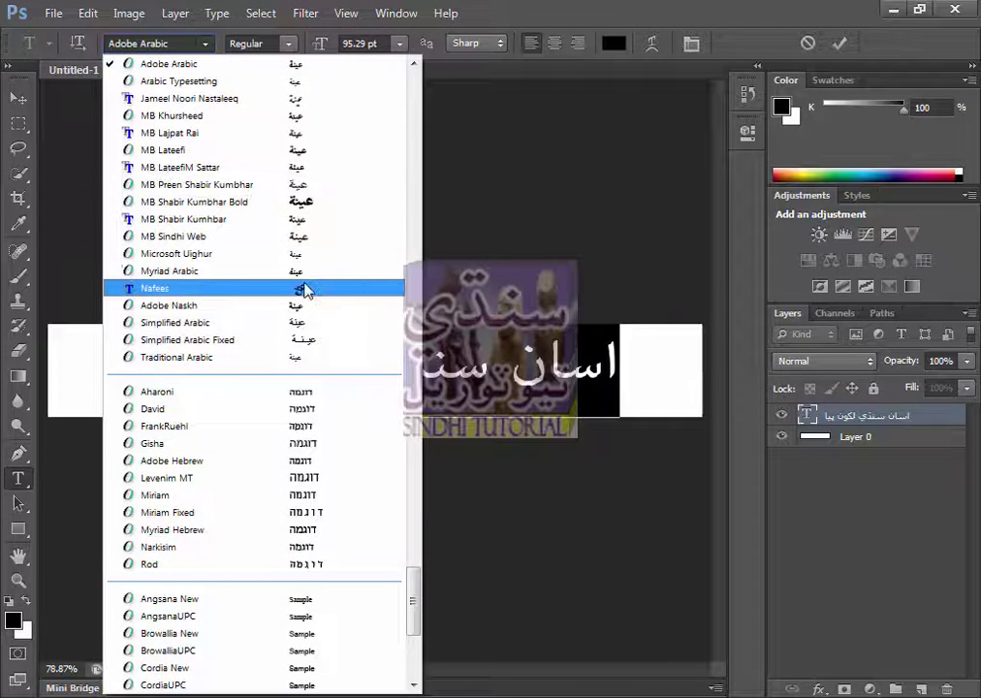
left_click(244, 152)
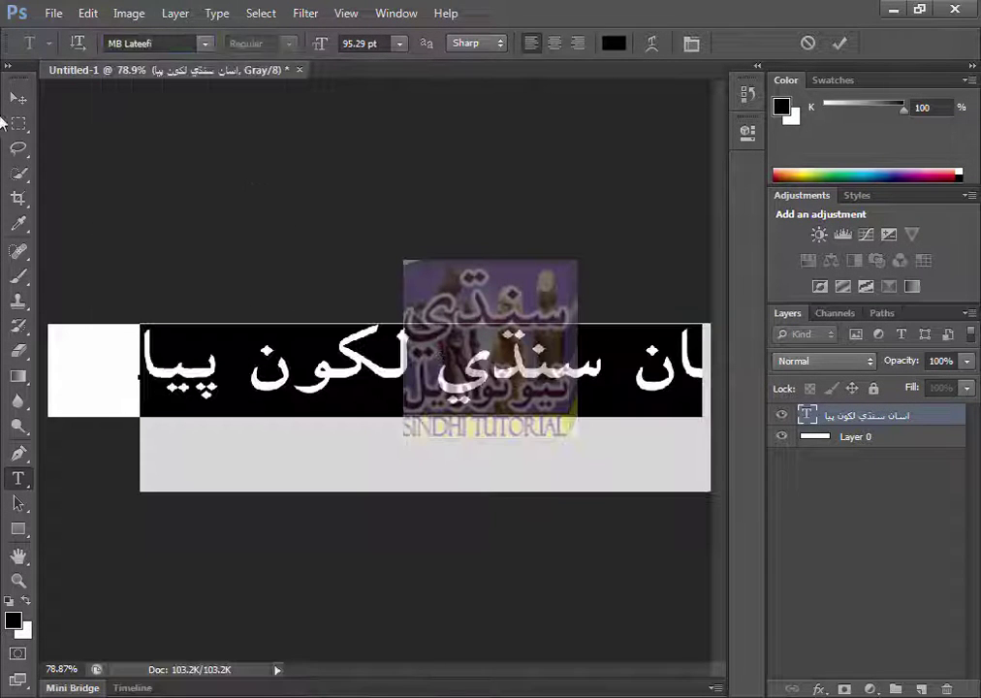
left_click(17, 98)
left_click_drag(439, 361, 354, 365)
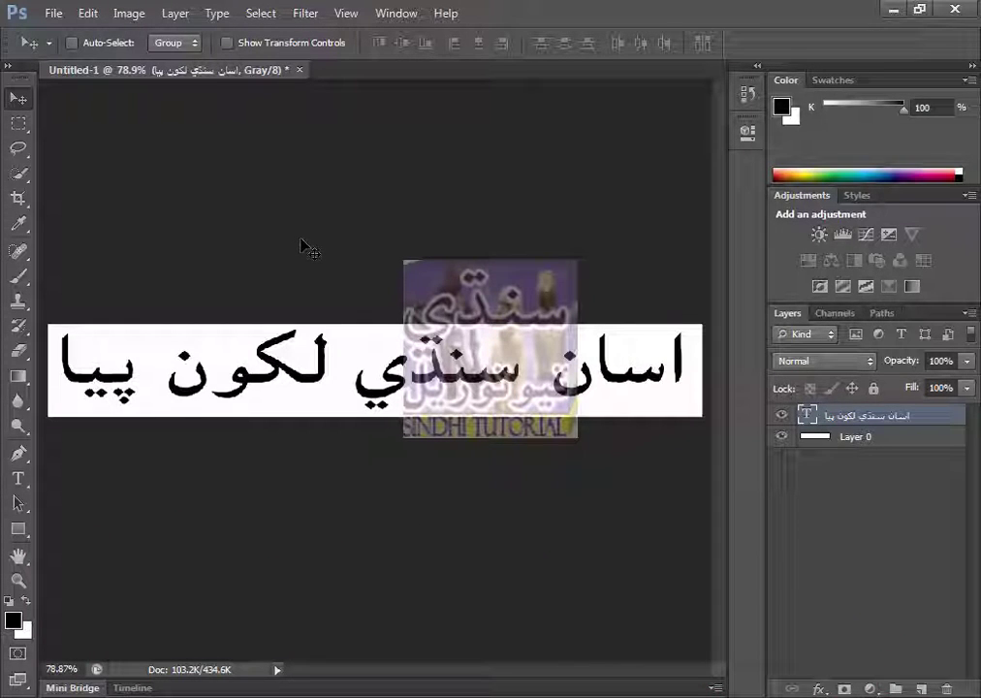
Step: Add a drop shadow and an Angle-style grey-white-grey gradient overlay to the text layer
double_click(938, 419)
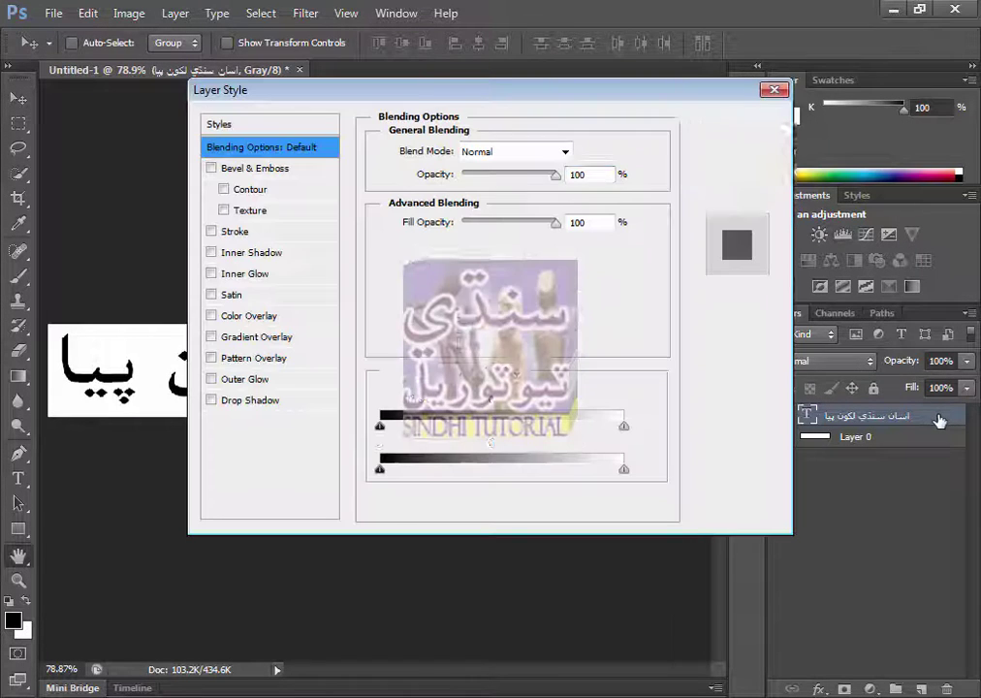
left_click(247, 400)
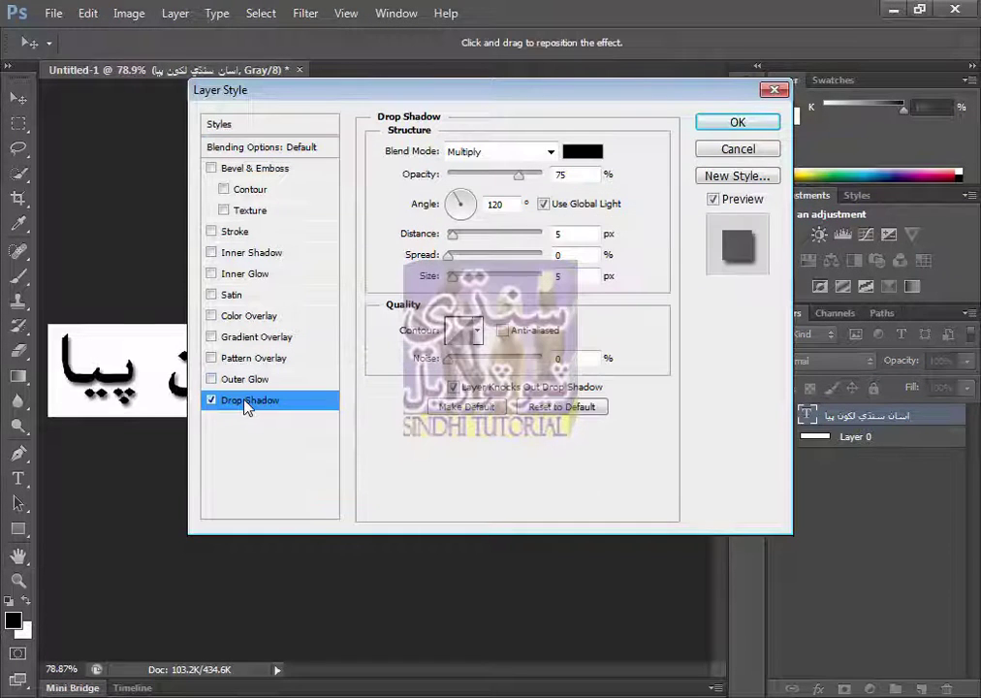
left_click(244, 337)
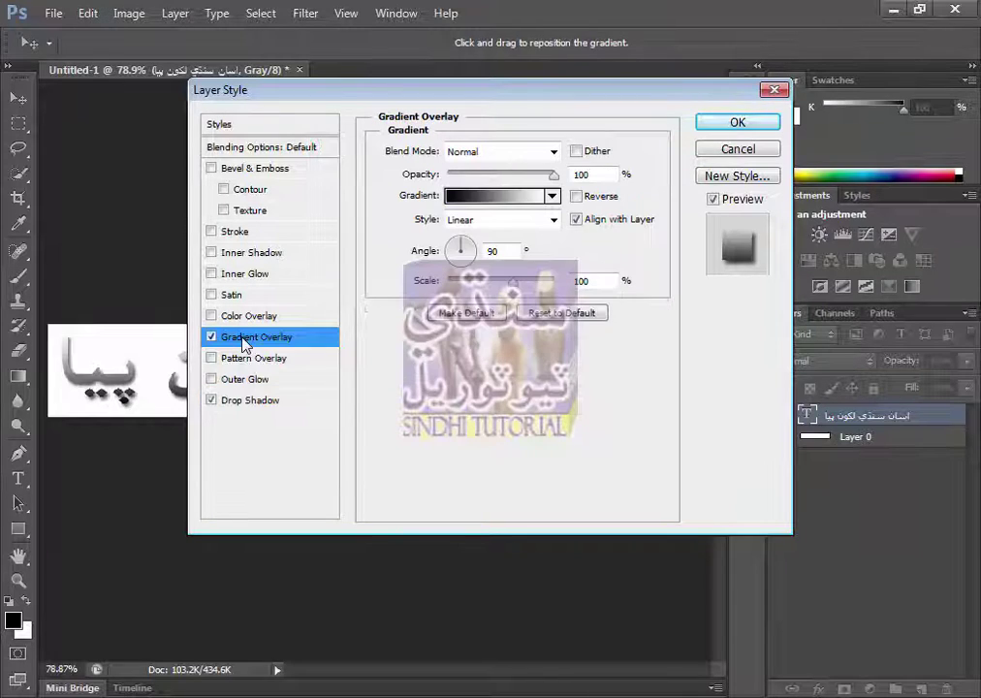
left_click(552, 195)
double_click(427, 269)
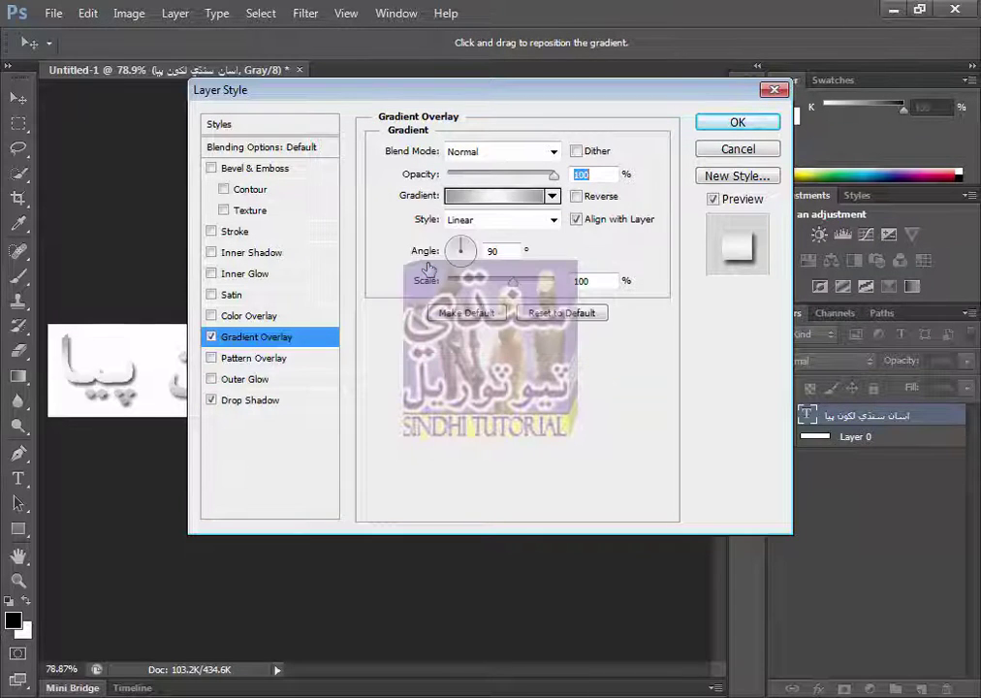
left_click(504, 220)
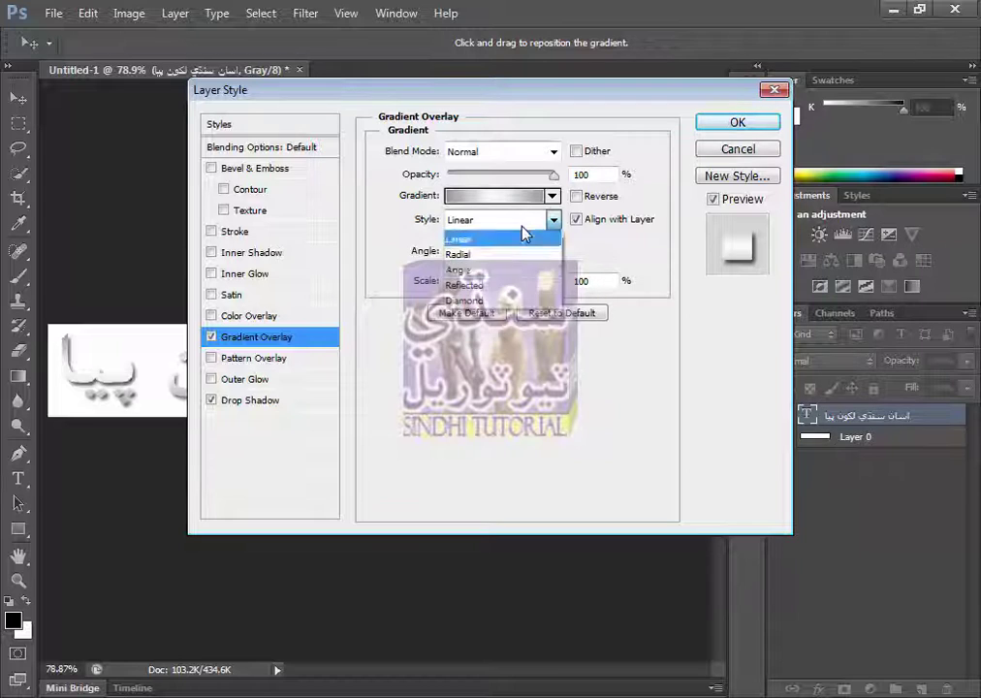
left_click(485, 264)
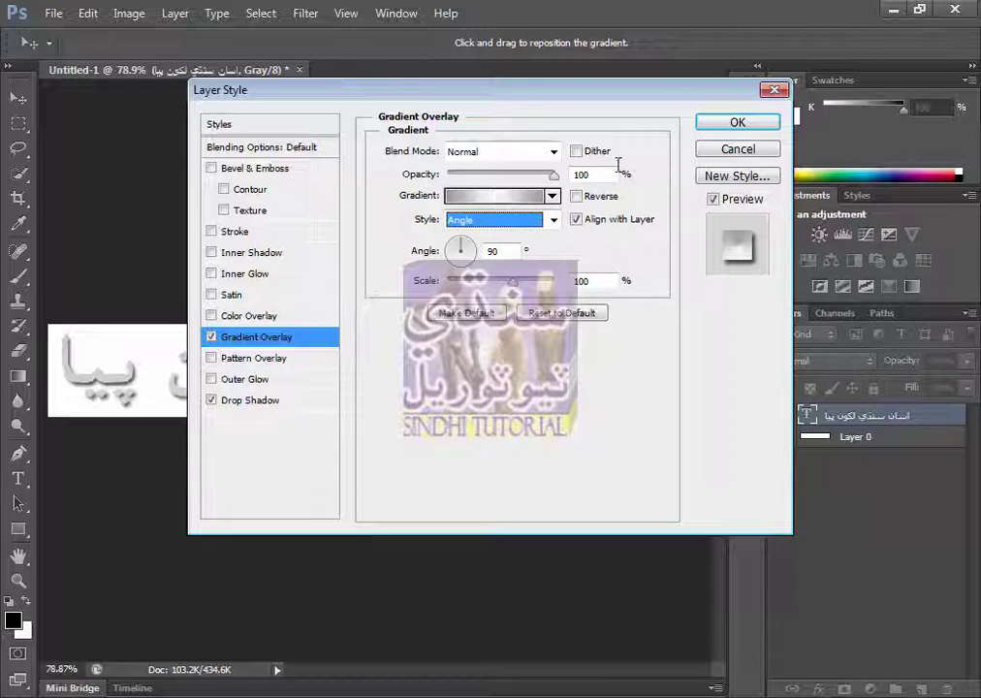
left_click(735, 123)
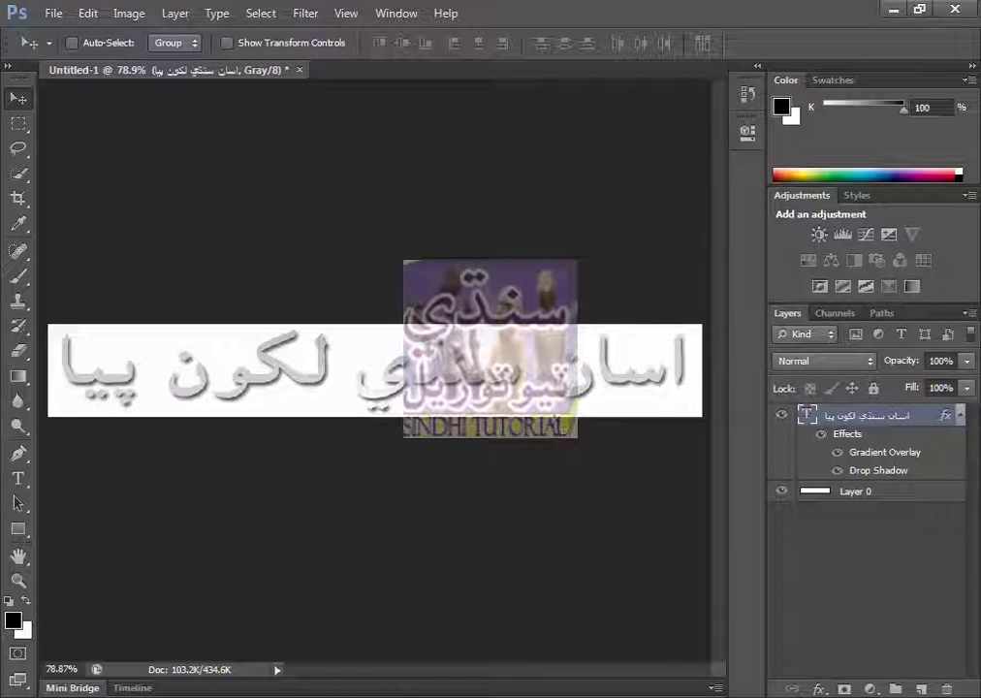
Step: Reopen the text's layer styles and add Bevel & Emboss with Contour and Texture
double_click(877, 415)
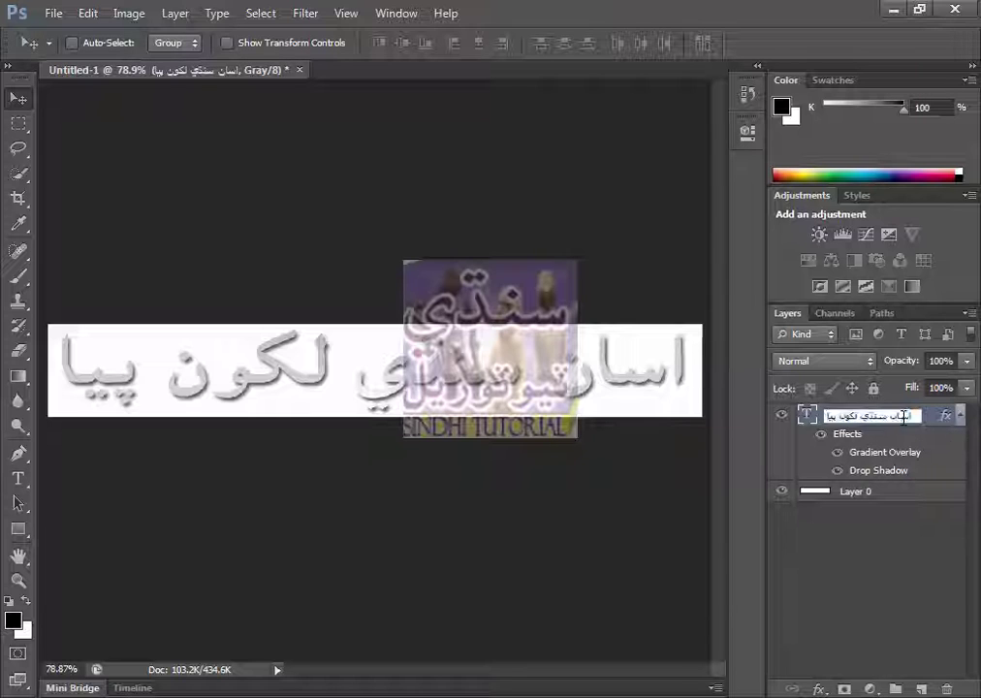
key("Return")
double_click(909, 445)
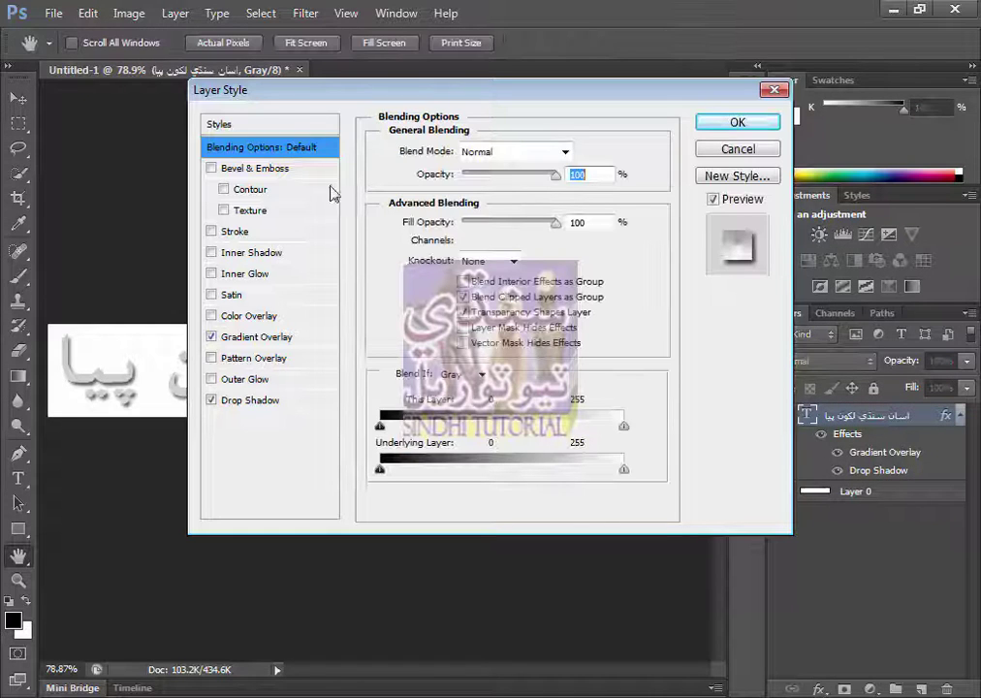
left_click(238, 168)
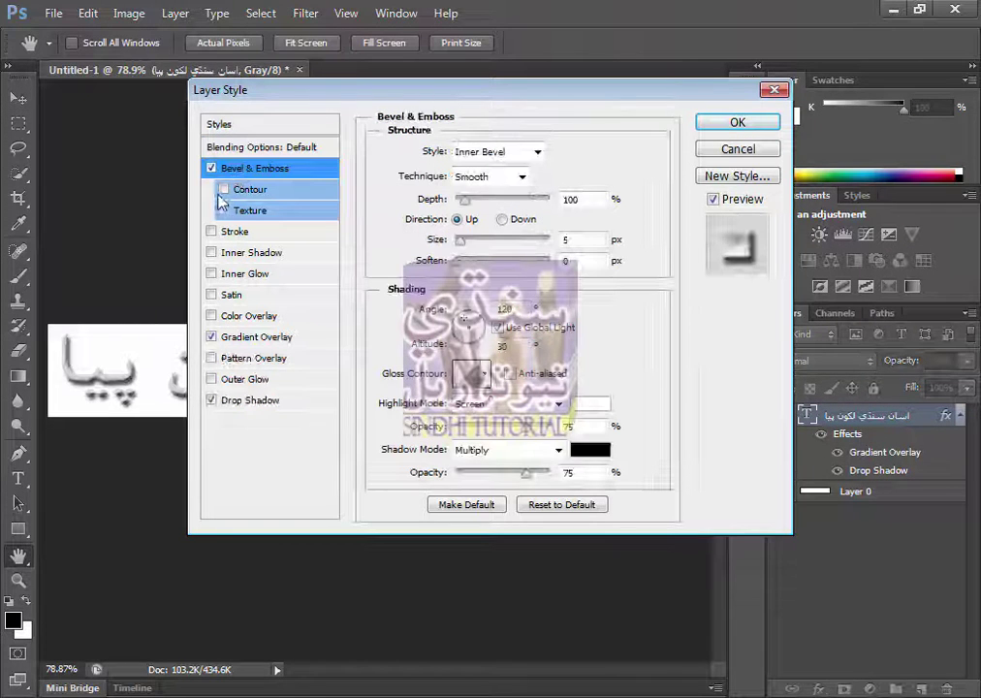
left_click(223, 189)
left_click(226, 211)
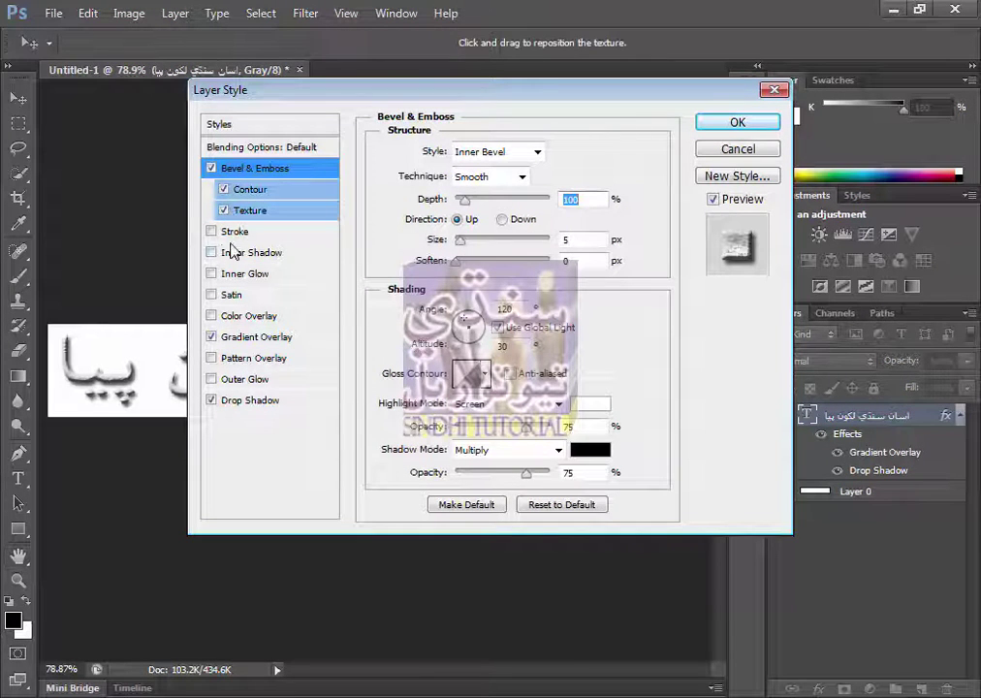
Step: Add Stroke, Inner Shadow, Inner Glow, Satin and Color Overlay, and turn off Gradient Overlay
left_click(212, 231)
left_click(212, 253)
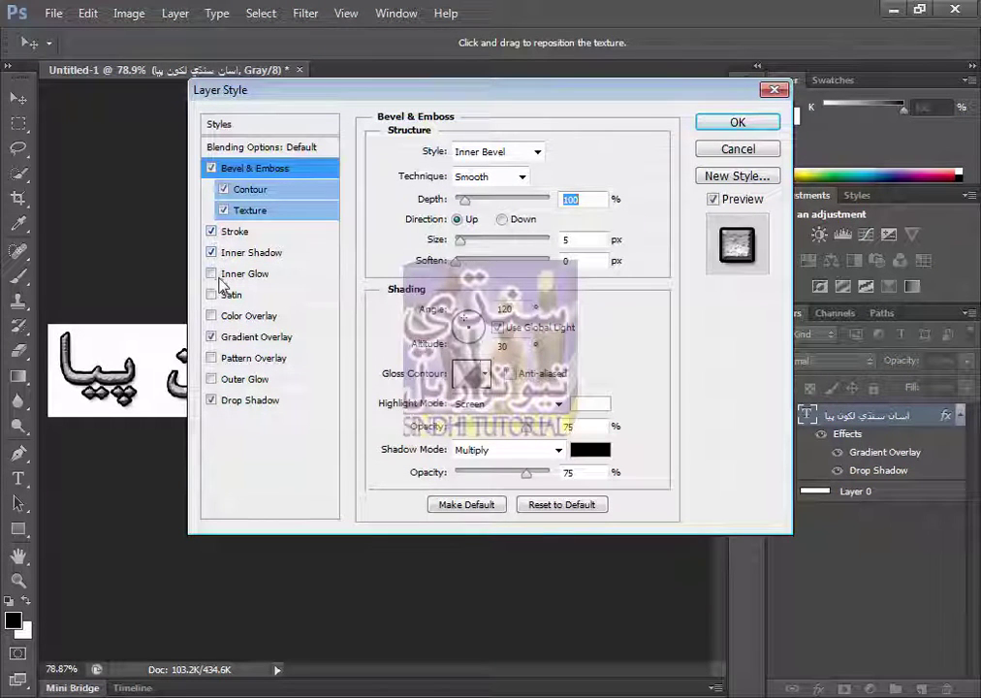
left_click(211, 273)
left_click(212, 295)
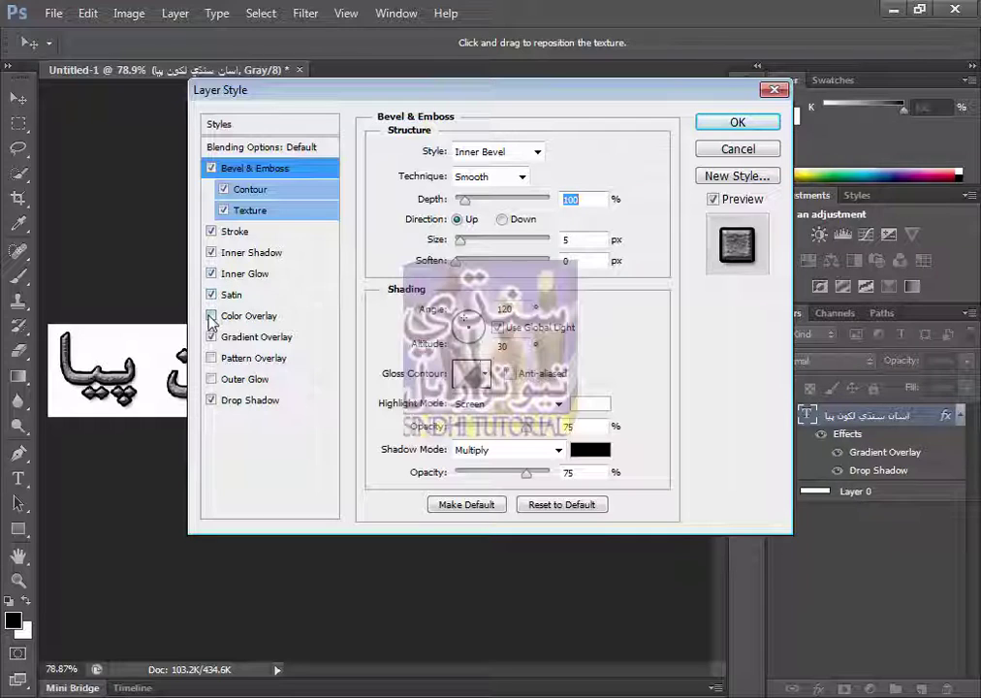
left_click(211, 316)
left_click(212, 338)
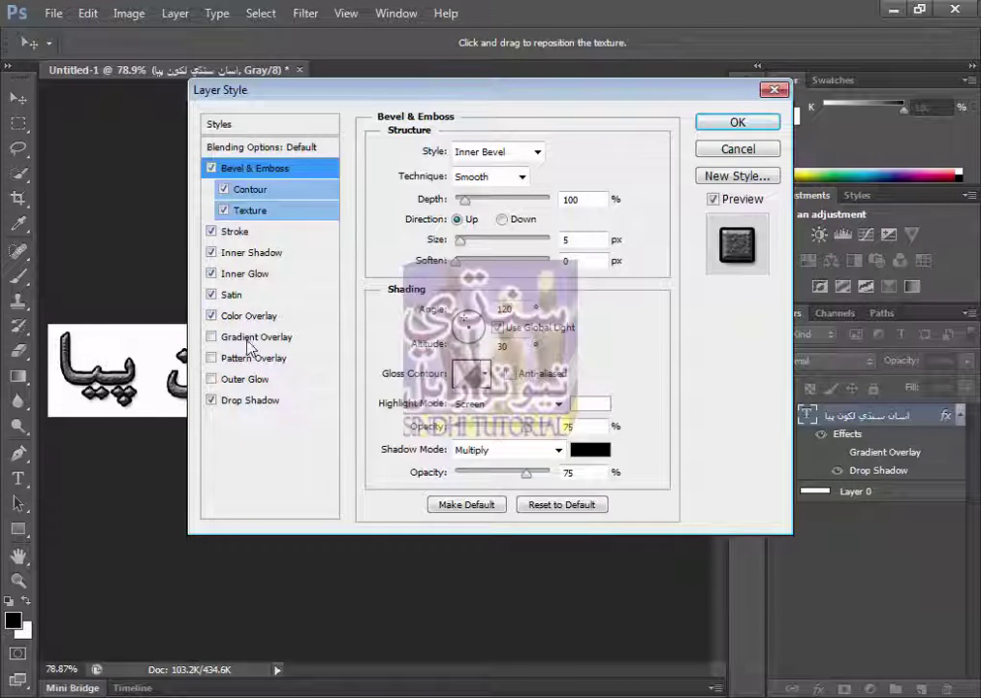
left_click(738, 122)
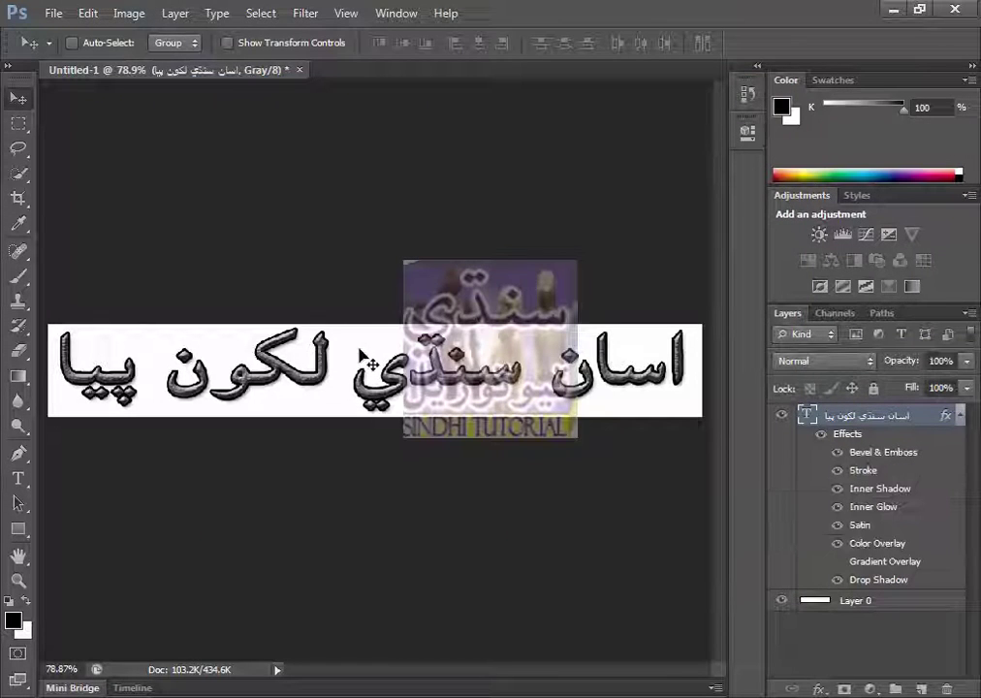